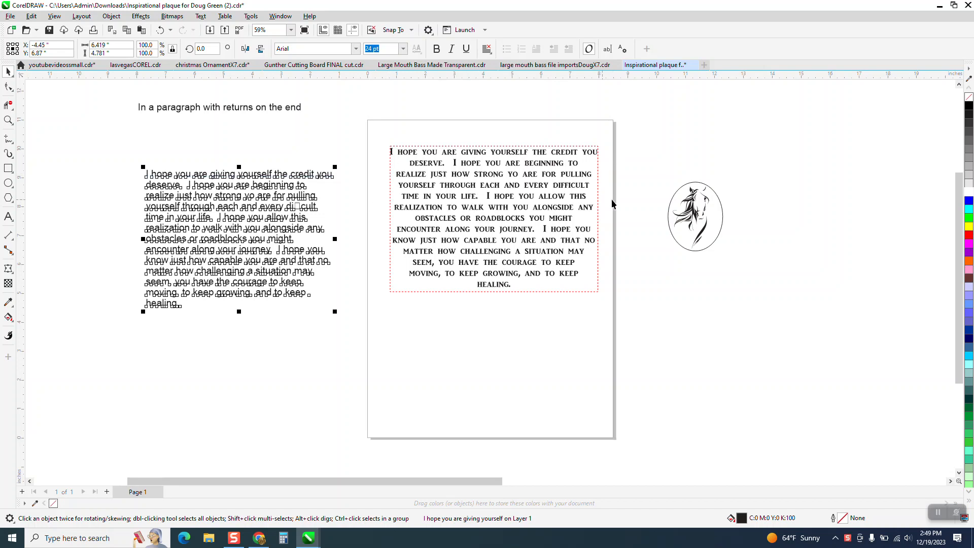
Move the horse oval up and closer to the page's right edge
left_click_drag(700, 213, 679, 189)
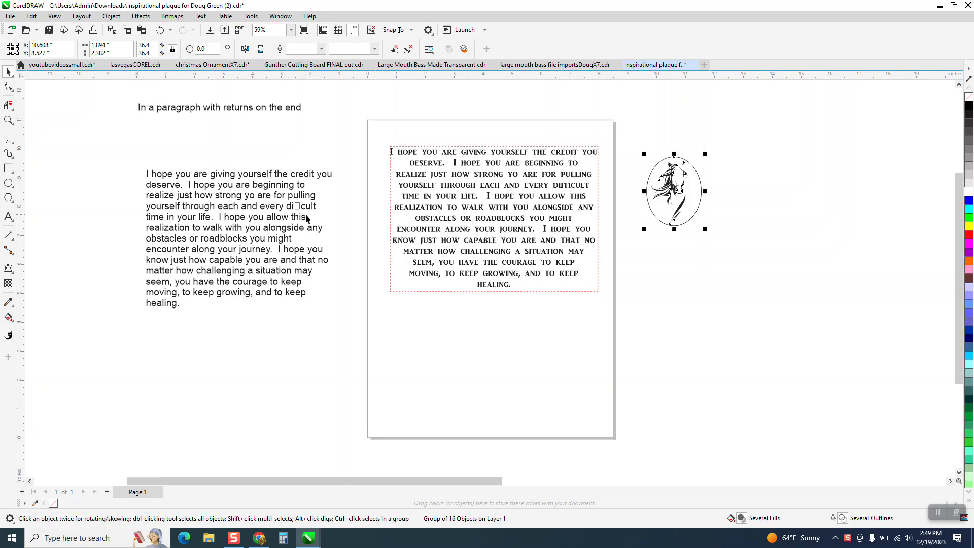
Change the font of the text block beside the page to AR JULIAN
left_click(9, 119)
mouse_move(130, 161)
left_mouse_down()
mouse_move(395, 298)
mouse_move(406, 315)
left_mouse_up()
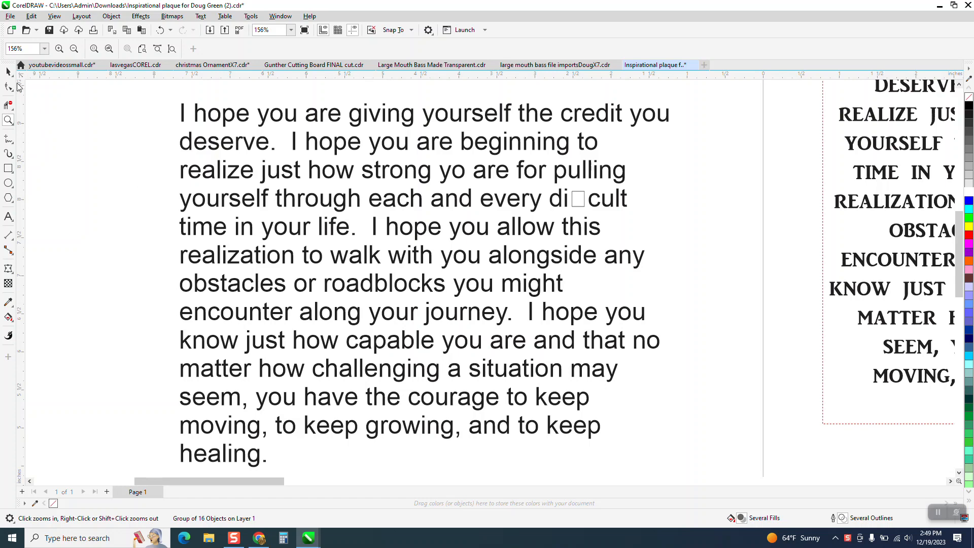
left_click(9, 72)
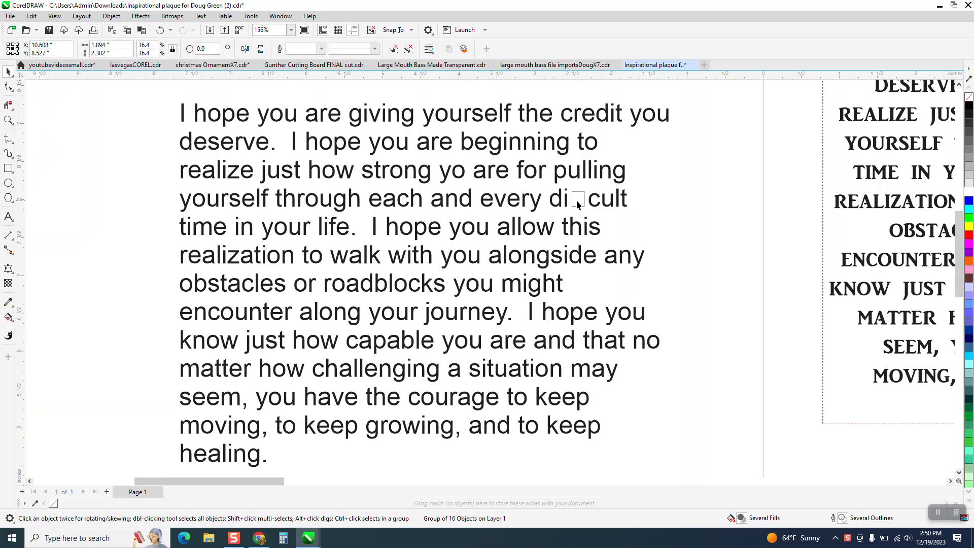
left_click(556, 206)
left_click(556, 209)
left_click(355, 49)
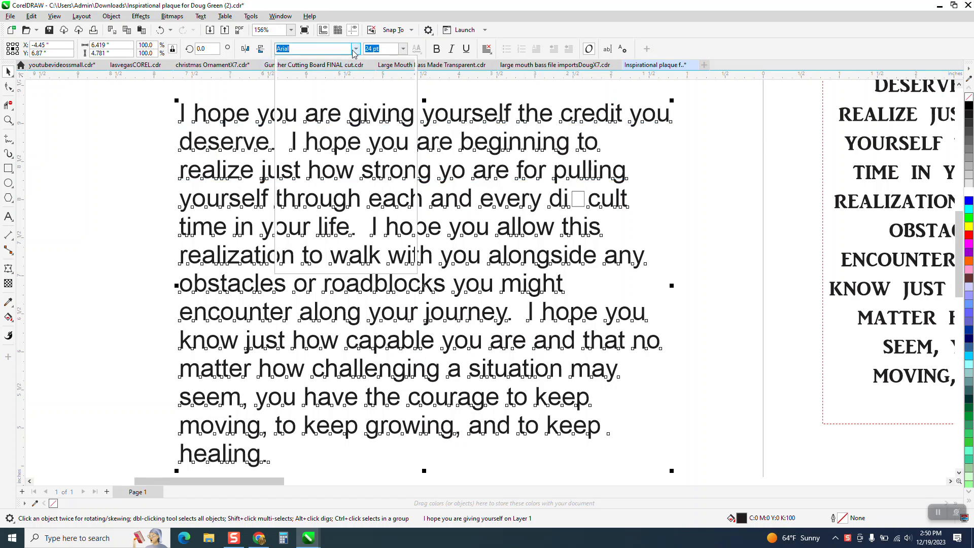
left_click(310, 81)
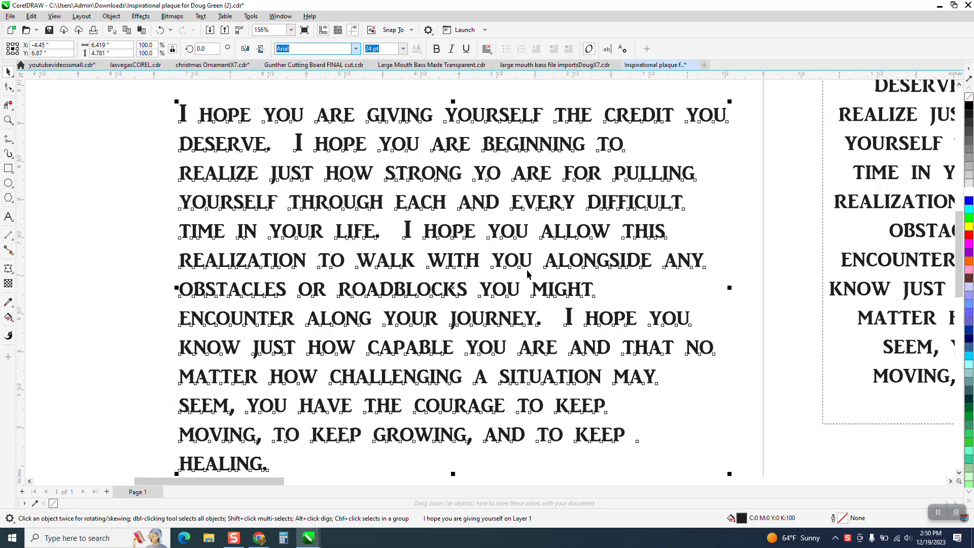
Delete the existing centred paragraph from the page
scroll(142, 152, "down", 1)
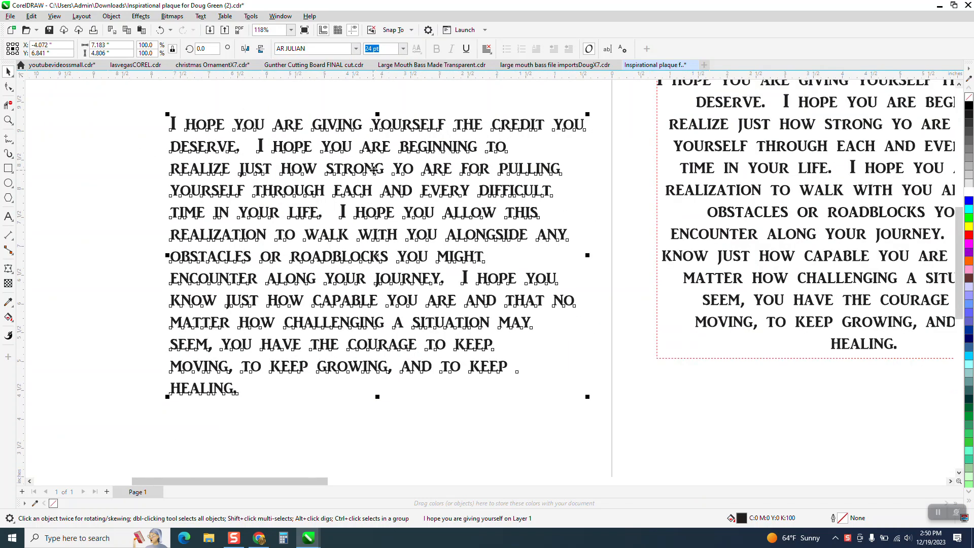
scroll(337, 173, "down", 1)
left_click(657, 180)
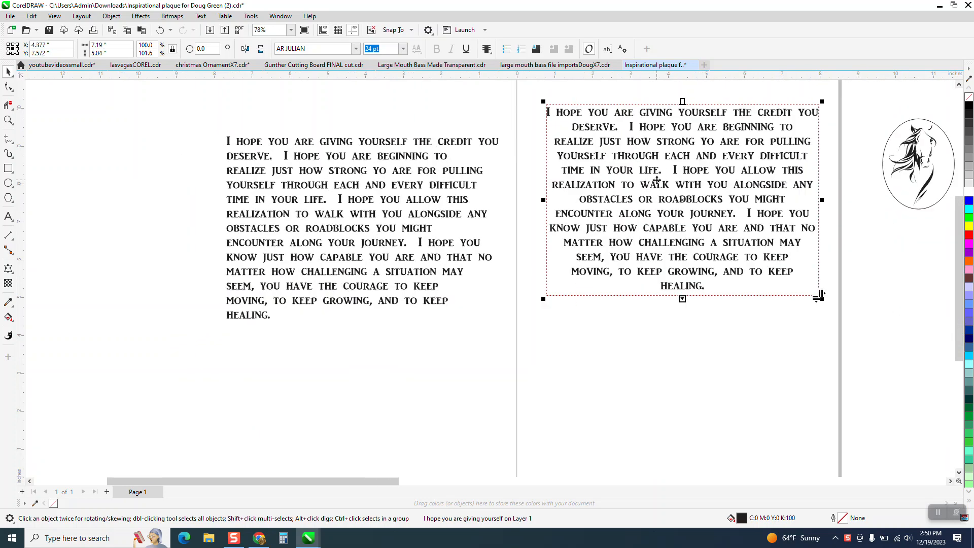
key("Delete")
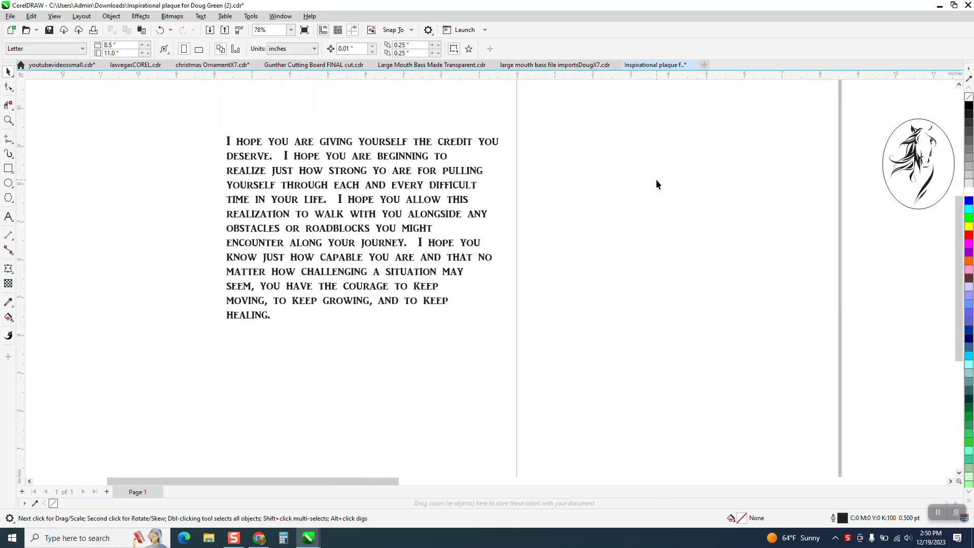
Convert the AR JULIAN text block to paragraph text and centre it on the page
left_click(455, 201)
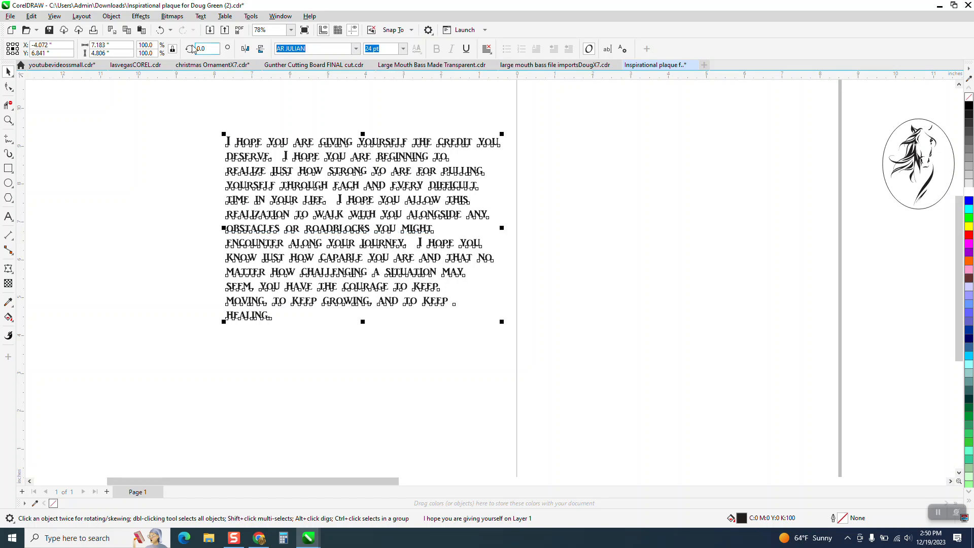
left_click(202, 17)
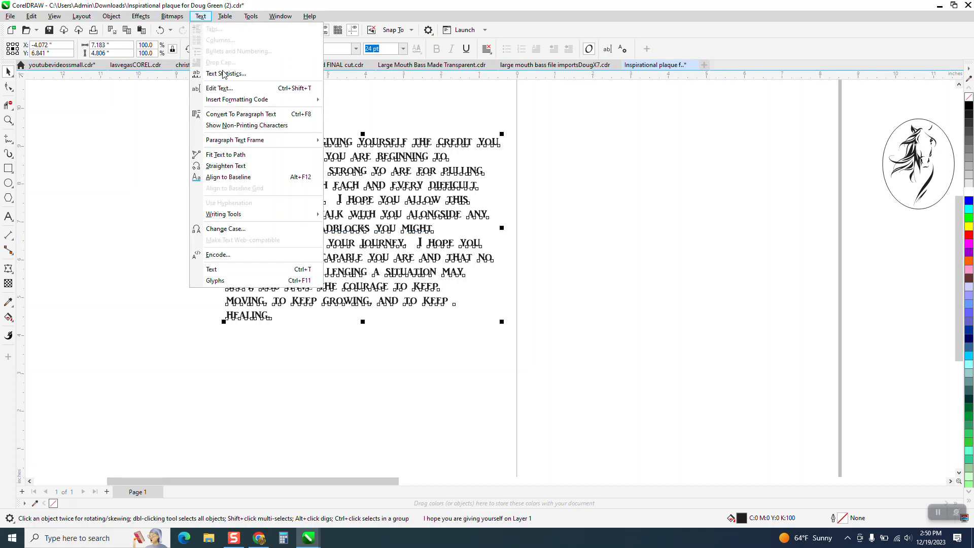
left_click(251, 116)
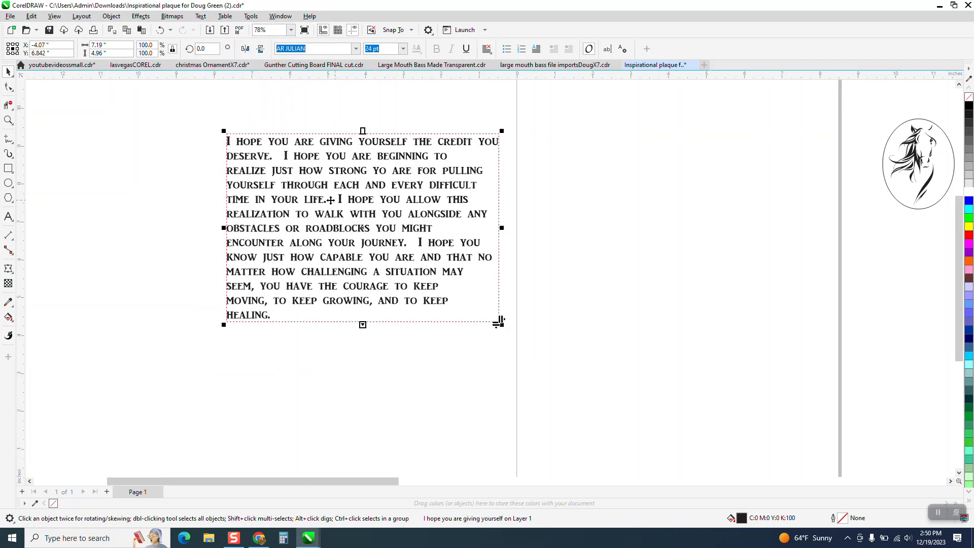
scroll(332, 198, "down", 1)
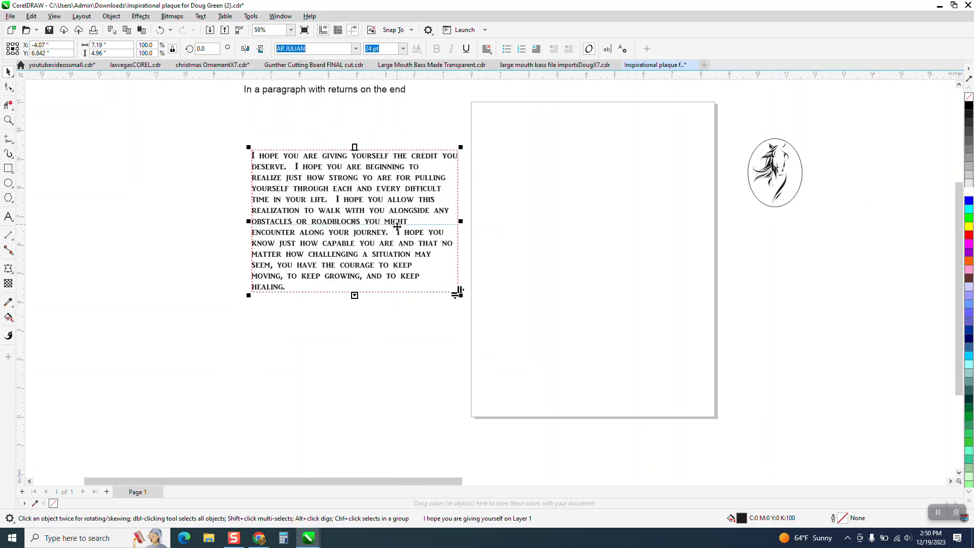
key("p")
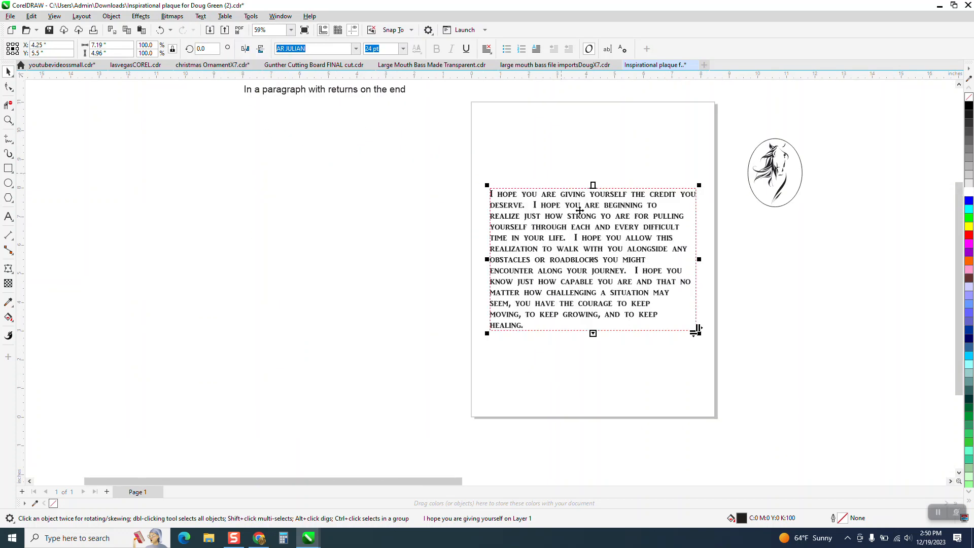
Resize the paragraph frame to about 7.57 by 6.02 in, shift it higher on the page, and centre-align its text
left_click_drag(593, 333, 593, 379)
mouse_move(702, 284)
left_mouse_down()
mouse_move(673, 287)
mouse_move(695, 284)
left_mouse_up()
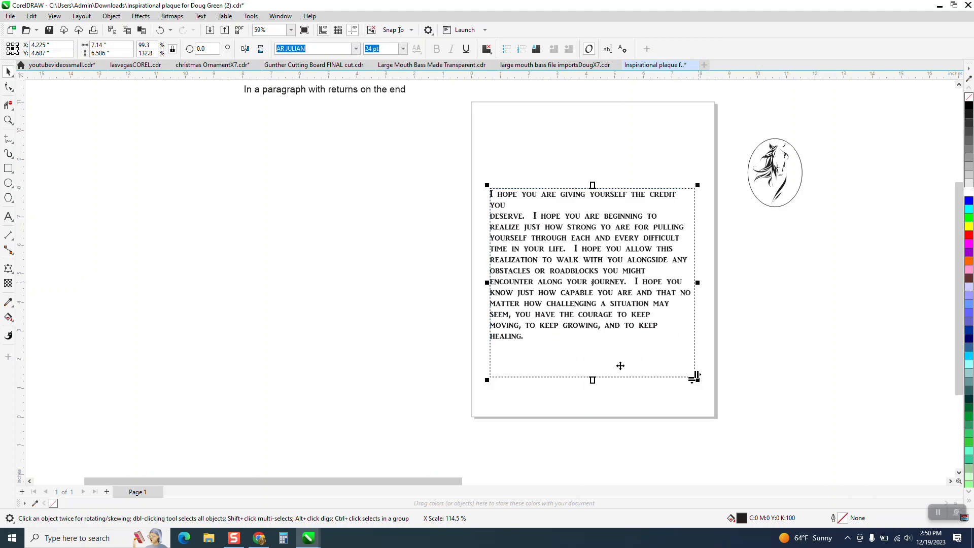
left_click_drag(598, 375, 593, 316)
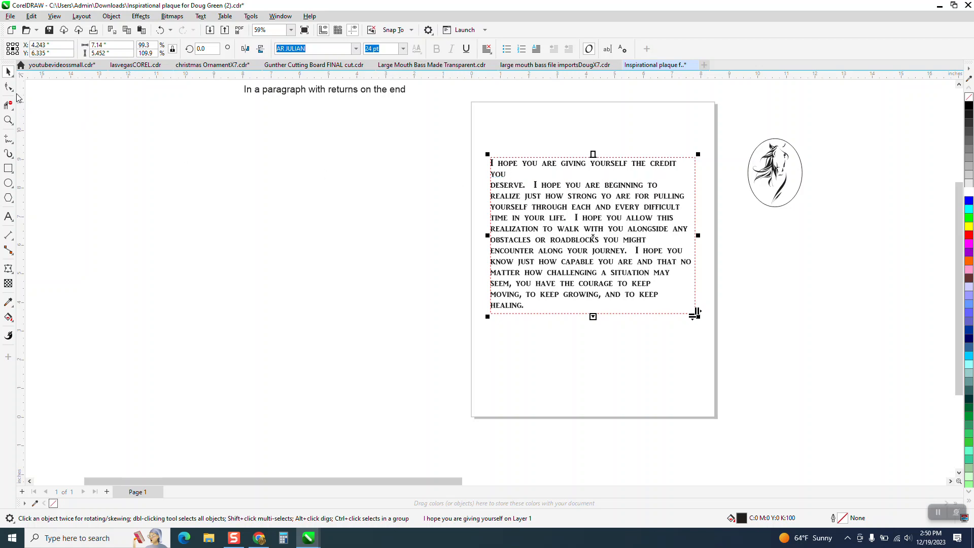
left_click_drag(592, 154, 593, 137)
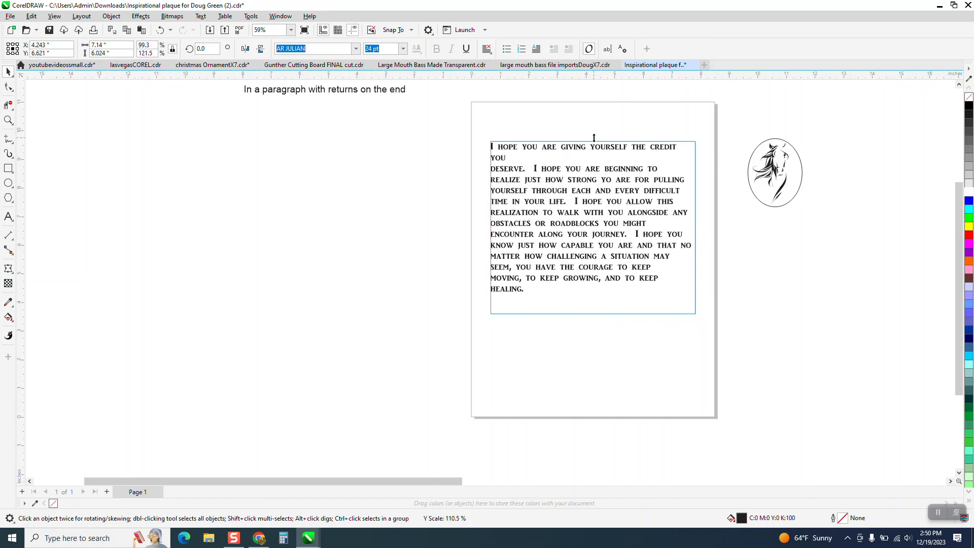
left_click_drag(711, 229, 712, 228)
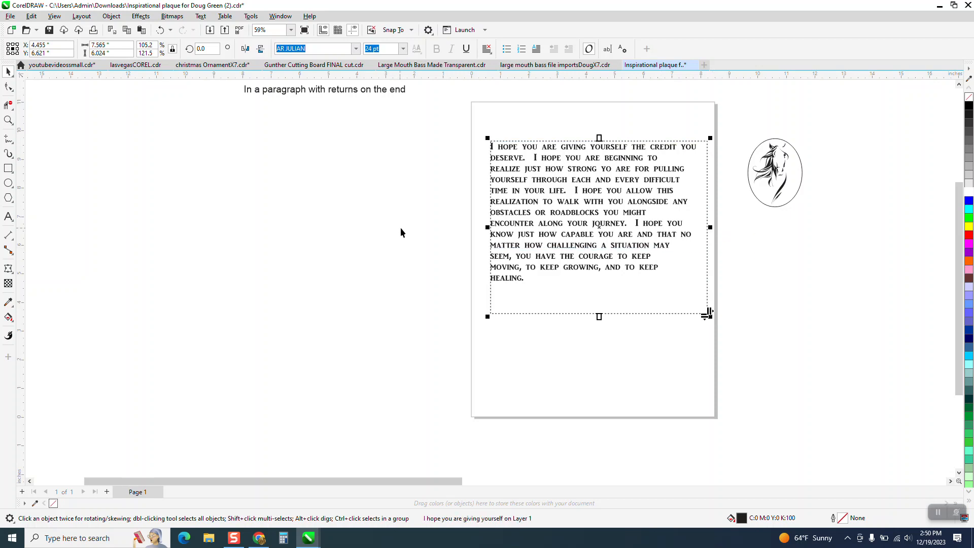
left_click(487, 49)
left_click(507, 89)
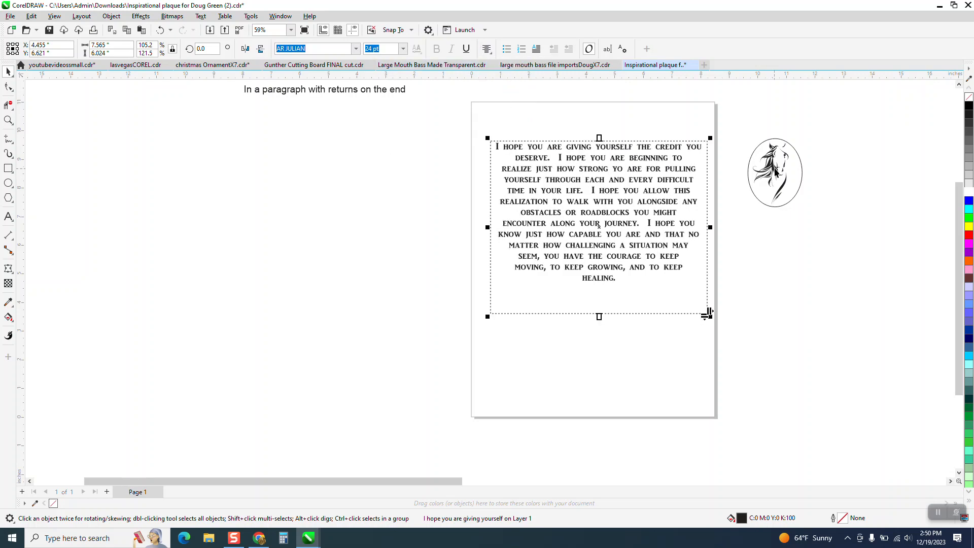
Place the horse oval over the middle of the paragraph and wrap the text around it with Contour - Straddle Text
left_click(776, 169)
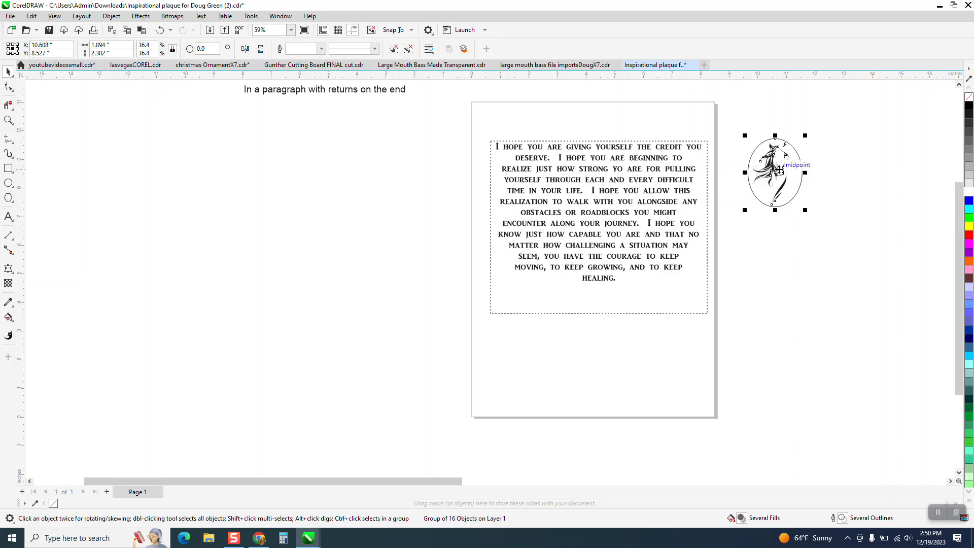
left_click_drag(779, 170, 603, 206)
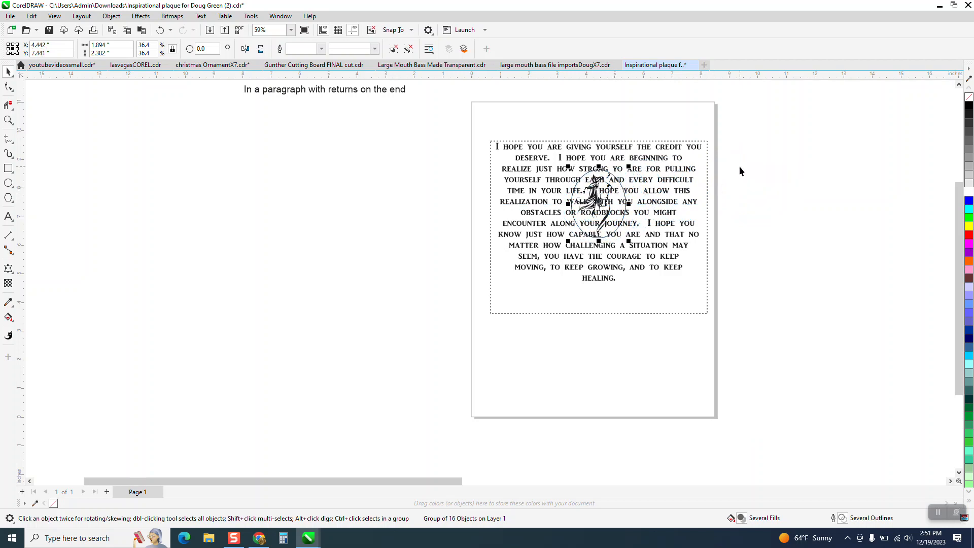
left_click(281, 17)
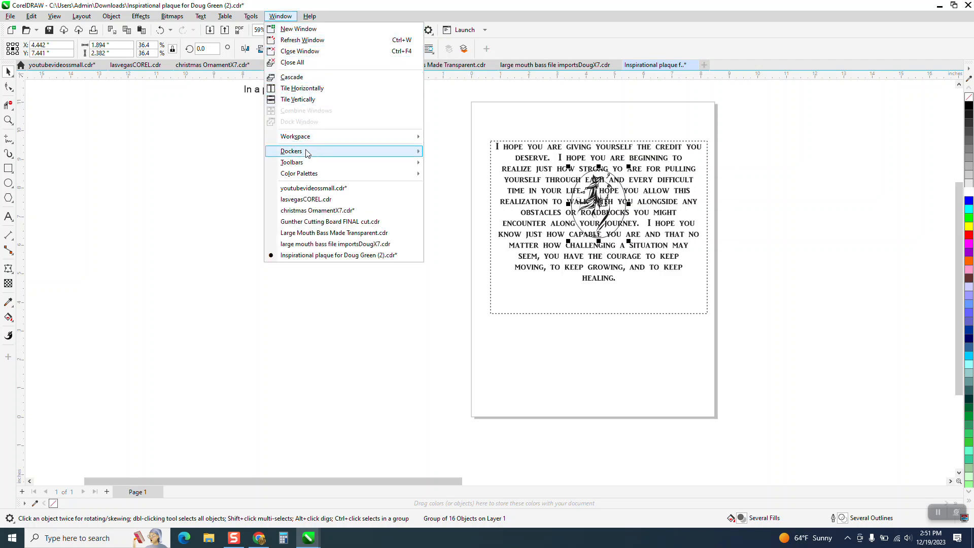
mouse_move(305, 156)
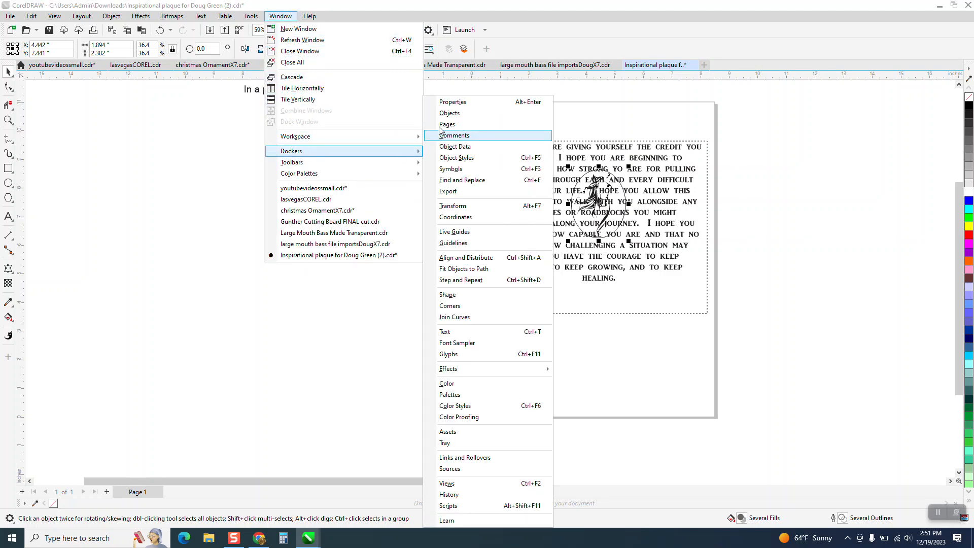
left_click(452, 102)
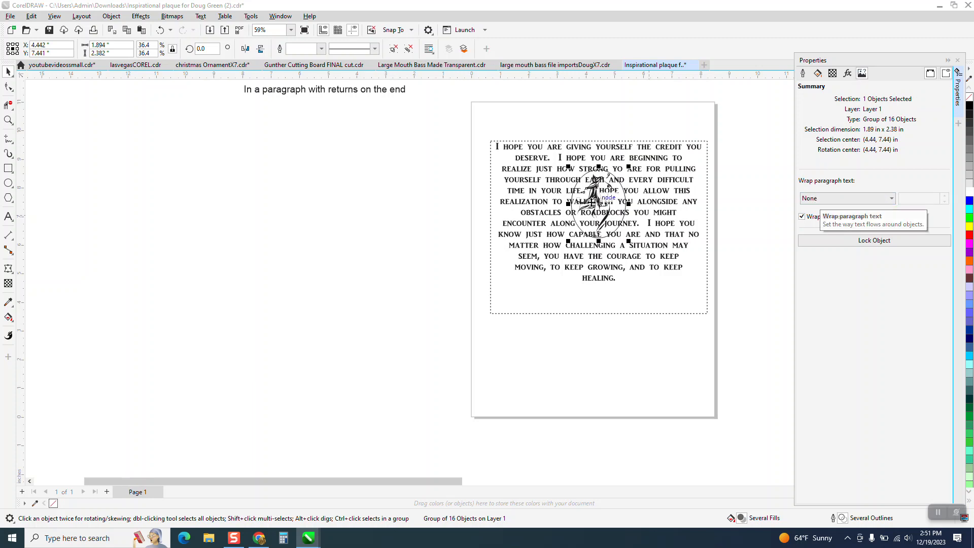
left_click(891, 199)
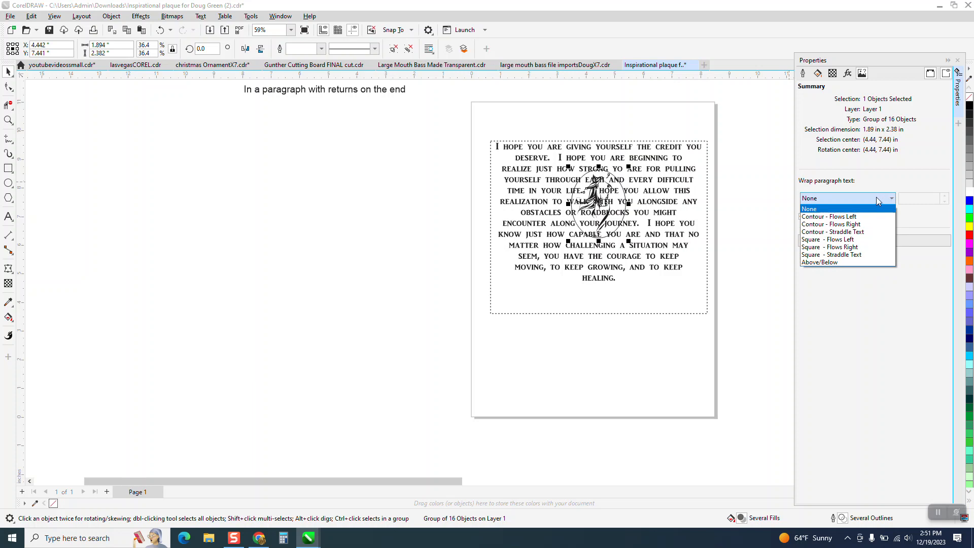
left_click(844, 232)
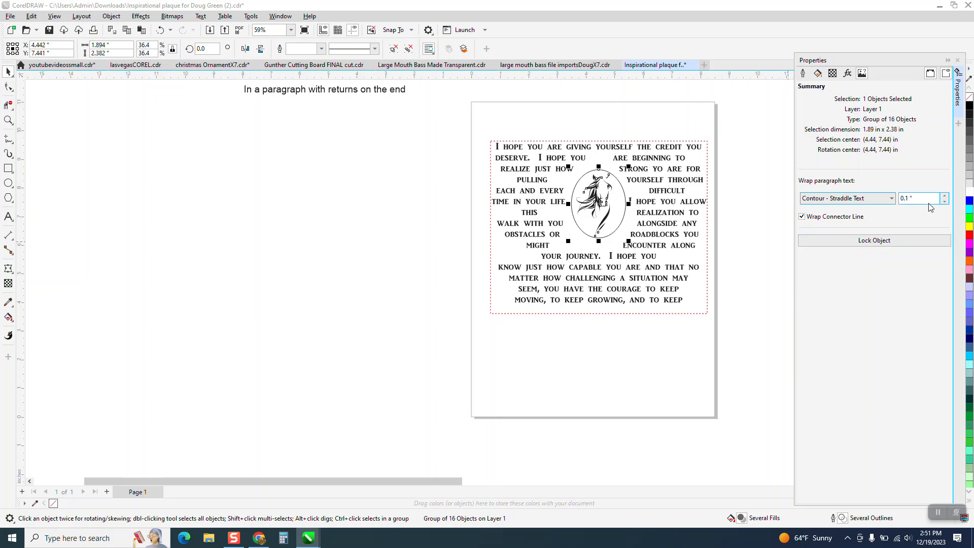
Set the horse oval's text wrap offset to 0.01 in
left_click_drag(914, 198, 902, 199)
type(".")
key("Return")
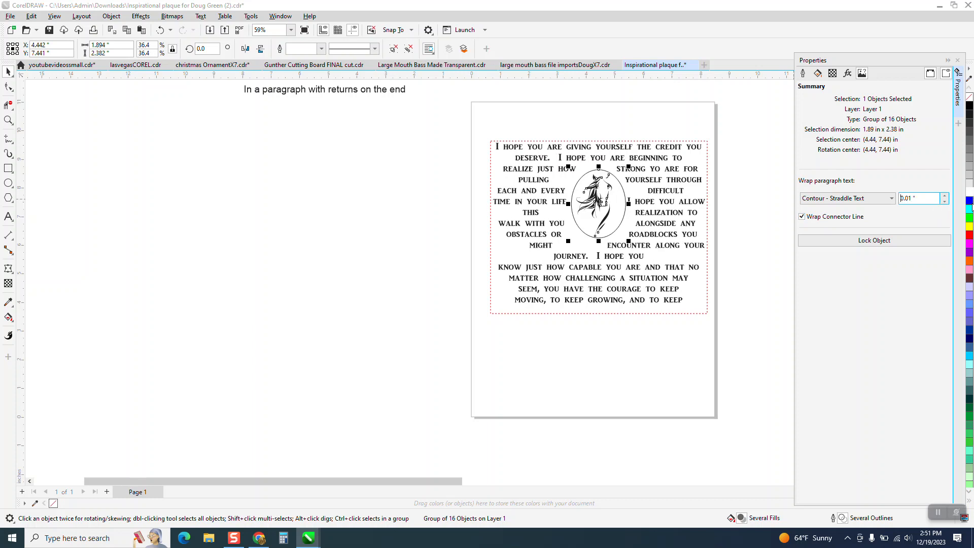
Try the Square - Straddle Text, Contour - Flows Left and Contour - Flows Right wraps on the horse oval, and restore Contour - Straddle Text
left_click(891, 199)
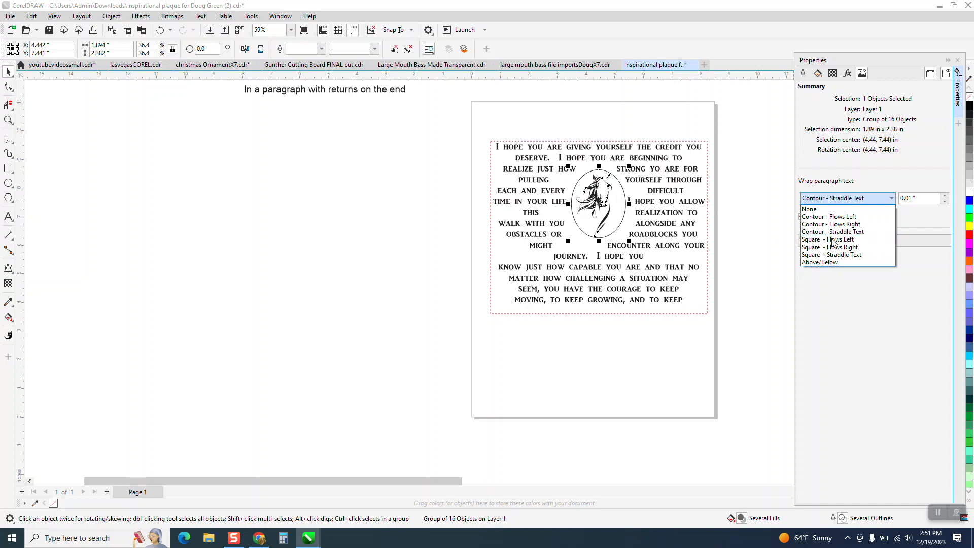
left_click(840, 255)
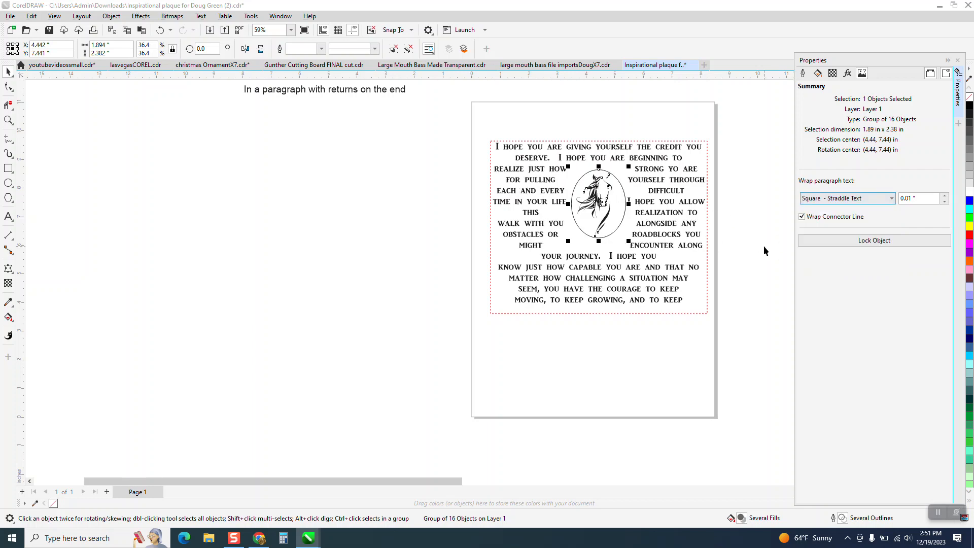
left_click(892, 199)
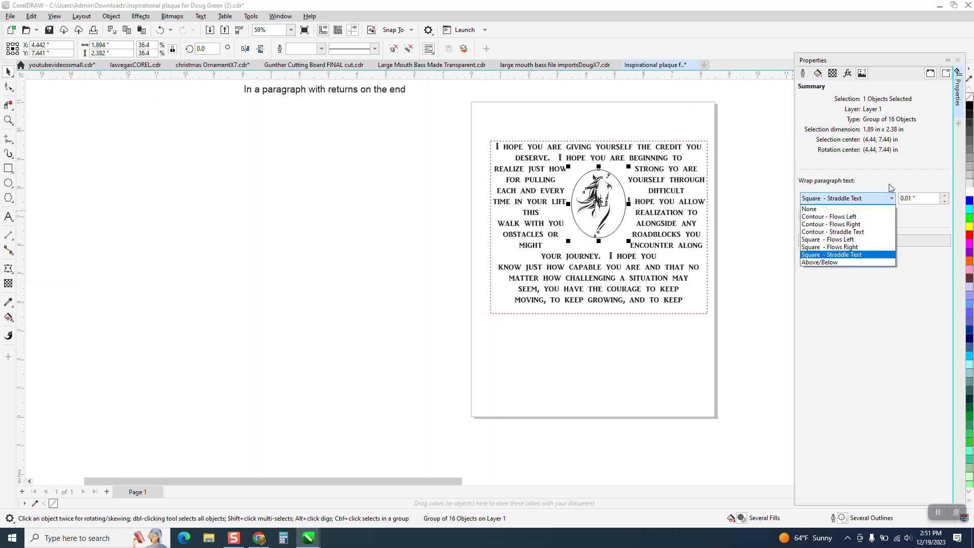
left_click(845, 217)
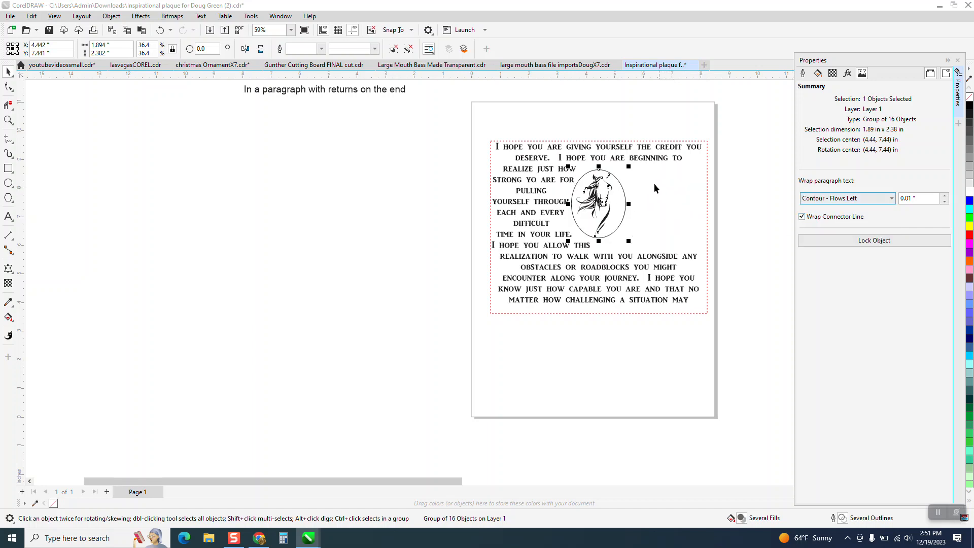
left_click(888, 201)
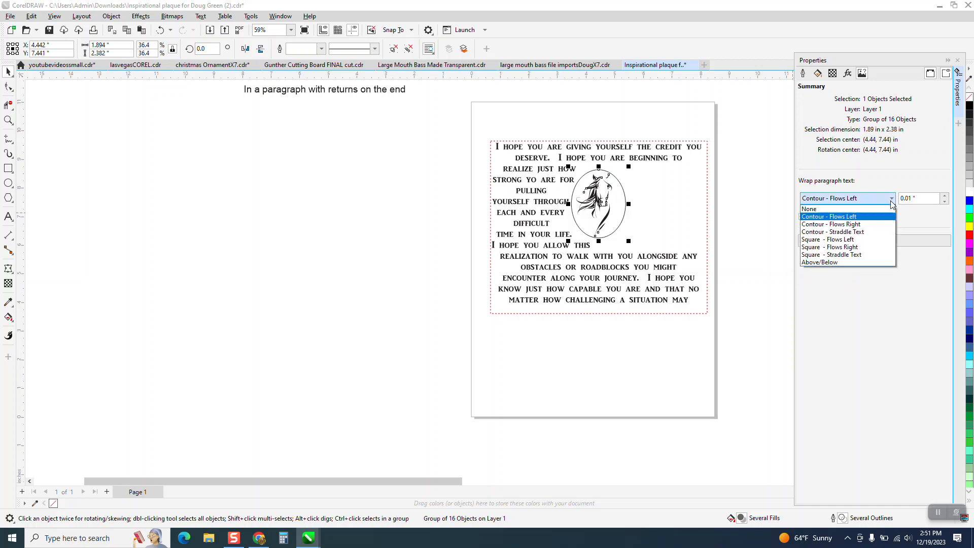
left_click(856, 226)
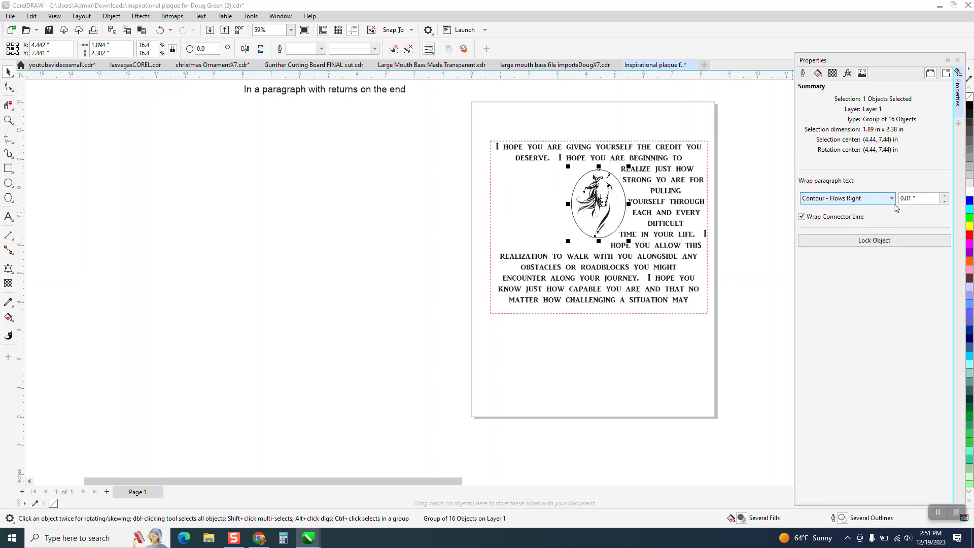
left_click(892, 199)
left_click(851, 233)
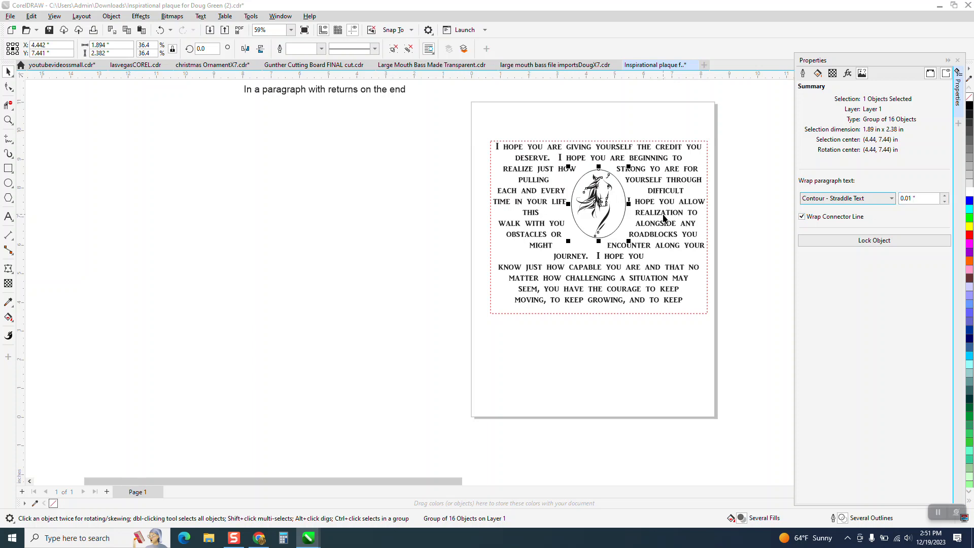
Nudge the horse oval slightly up and left within the paragraph to about X 4.43, Y 7.47 in, and deselect it
mouse_move(605, 212)
left_mouse_down()
mouse_move(609, 261)
mouse_move(631, 263)
mouse_move(602, 208)
left_mouse_up()
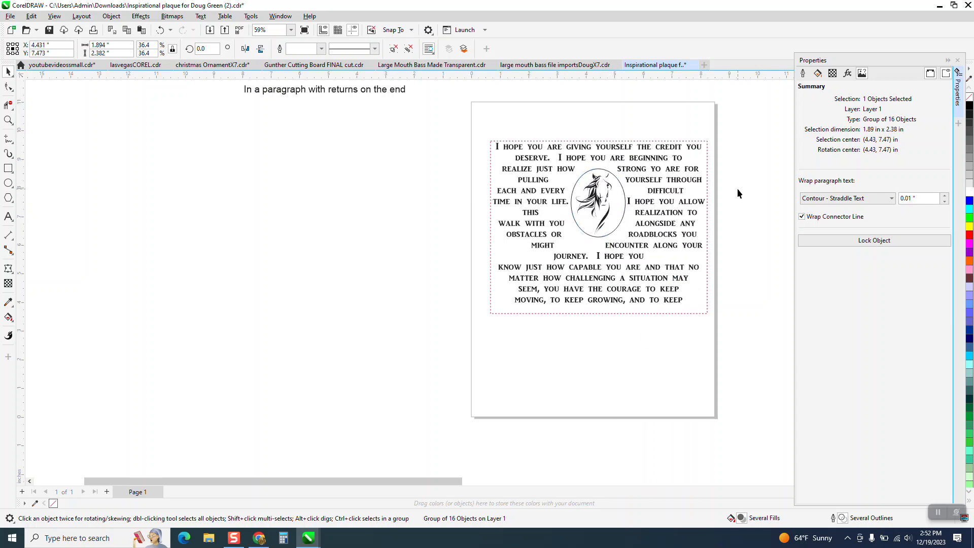
left_click(738, 188)
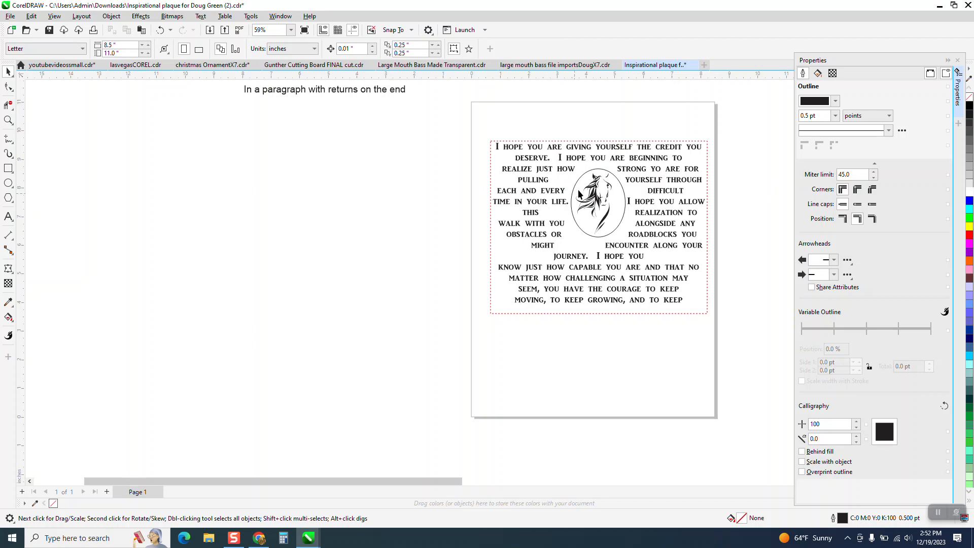
Undo the last nudge of the horse oval and move it off the page beside the paragraph, to about X -2.37, Y 7.32 in
left_click(9, 119)
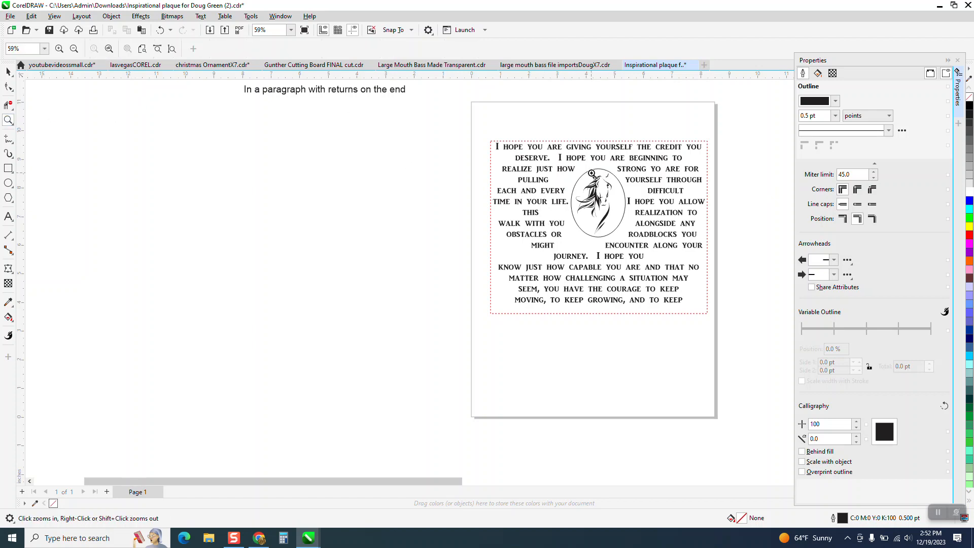
left_click_drag(487, 136, 741, 317)
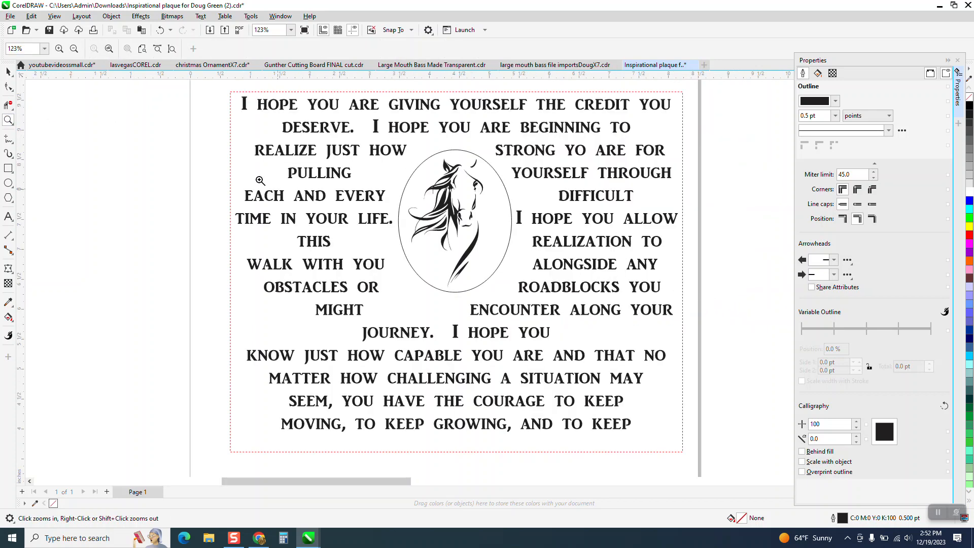
left_click(8, 71)
scroll(452, 210, "down", 1)
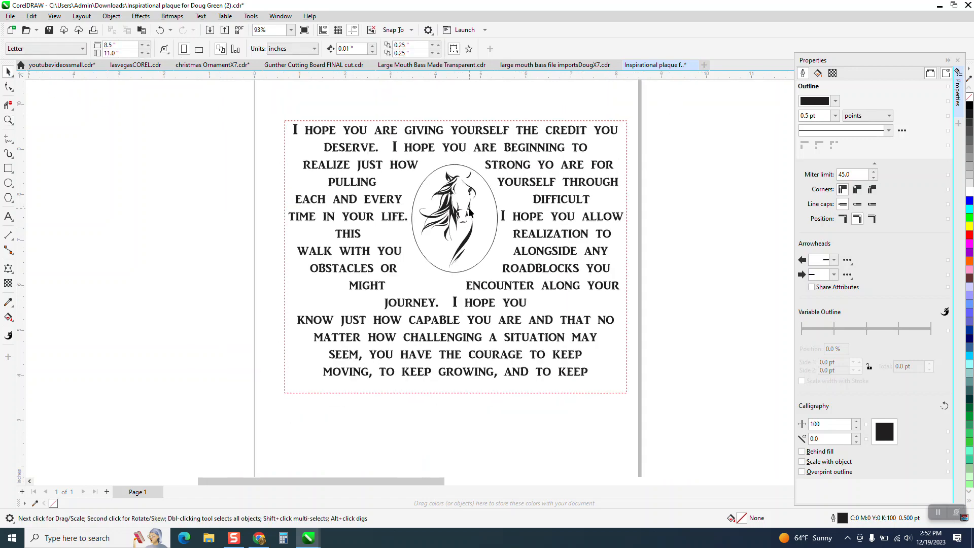
left_click(160, 30)
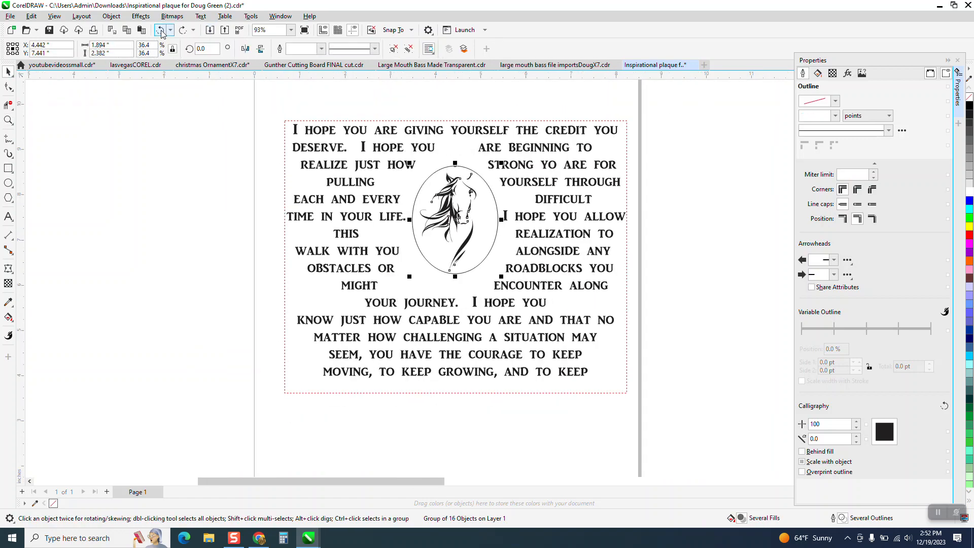
left_click_drag(459, 208, 152, 213)
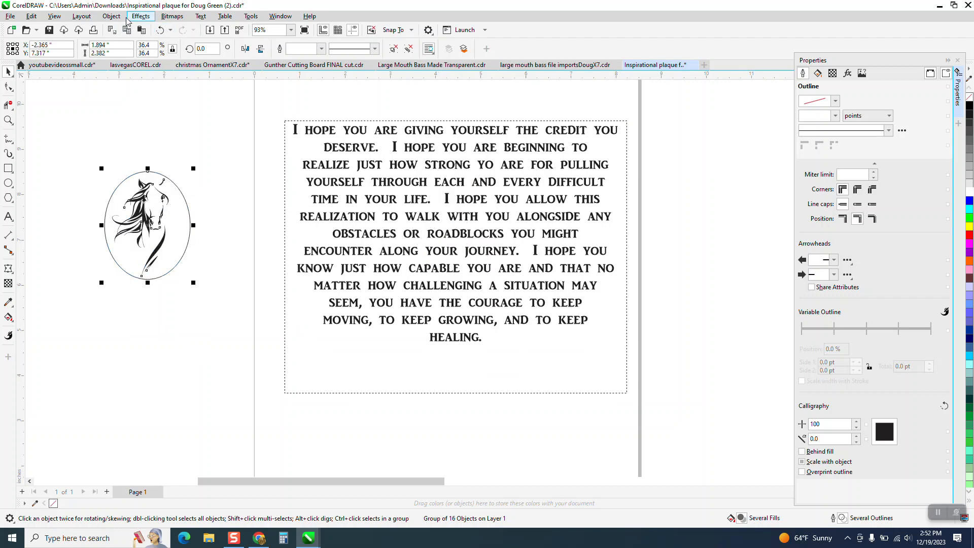
Ungroup the horse oval and delete the ellipse around the horse
left_click(112, 16)
mouse_move(147, 190)
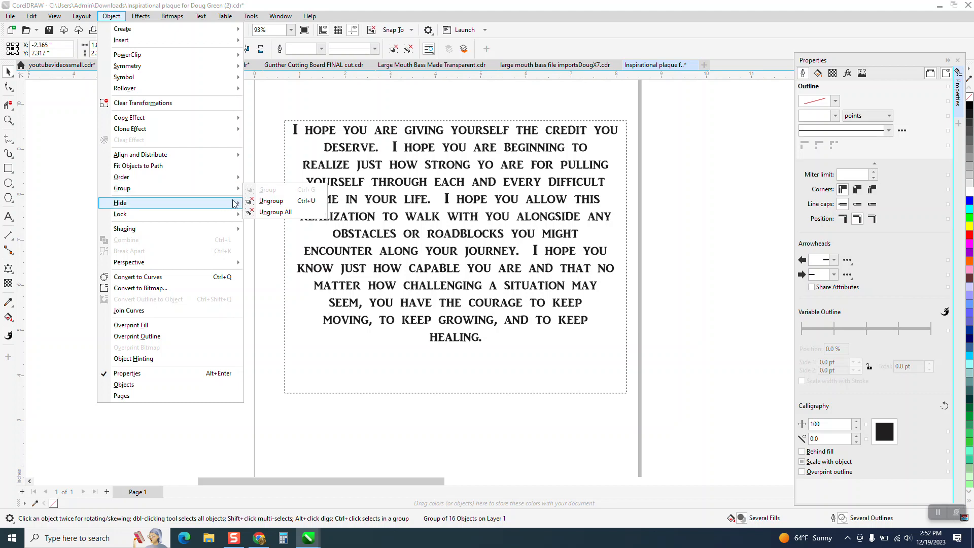
left_click(262, 200)
left_click(182, 203)
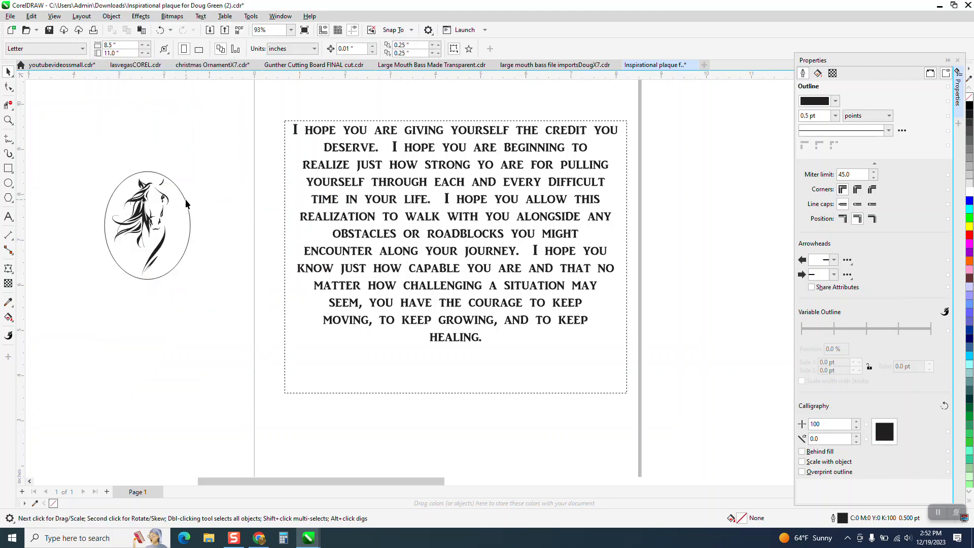
left_click(186, 203)
key("Delete")
left_click(167, 202)
Group the horse pieces and place the horse in the middle of the paragraph at about X 4.14, Y 7.24 in
left_click_drag(89, 148, 217, 321)
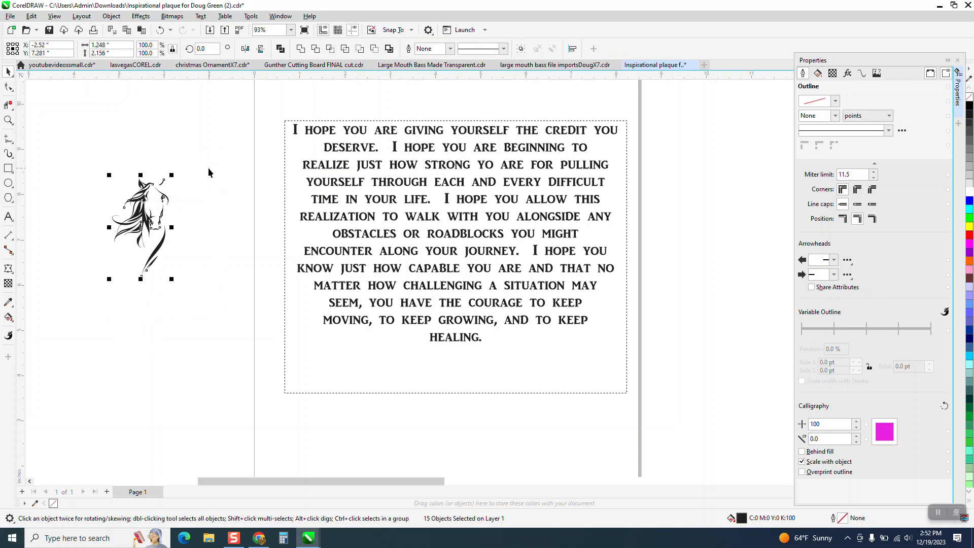
key("ctrl+g")
left_click_drag(154, 223, 452, 228)
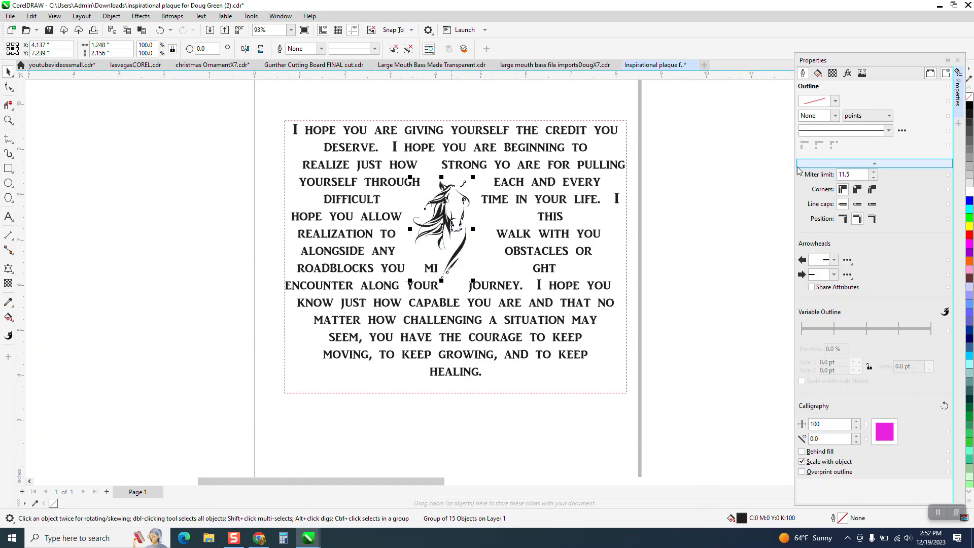
Try a text wrap offset of 0.001 in on the horse group, and undo it
left_click(862, 72)
left_click_drag(923, 198, 857, 203)
type(".001")
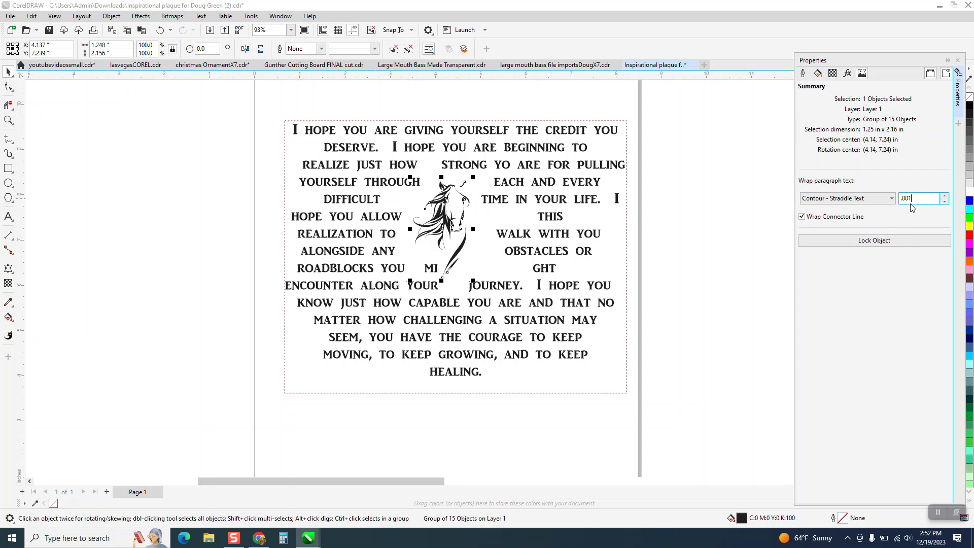
key("Return")
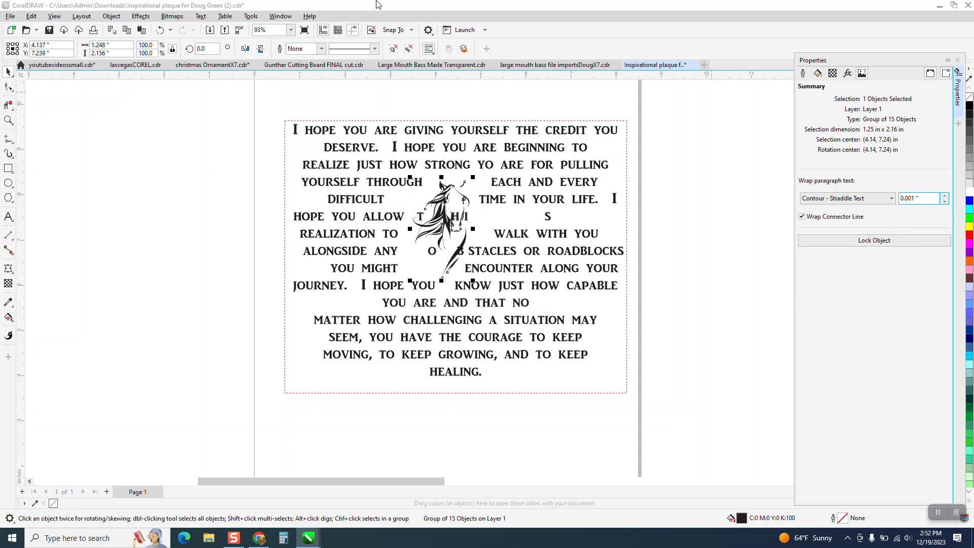
left_click(160, 30)
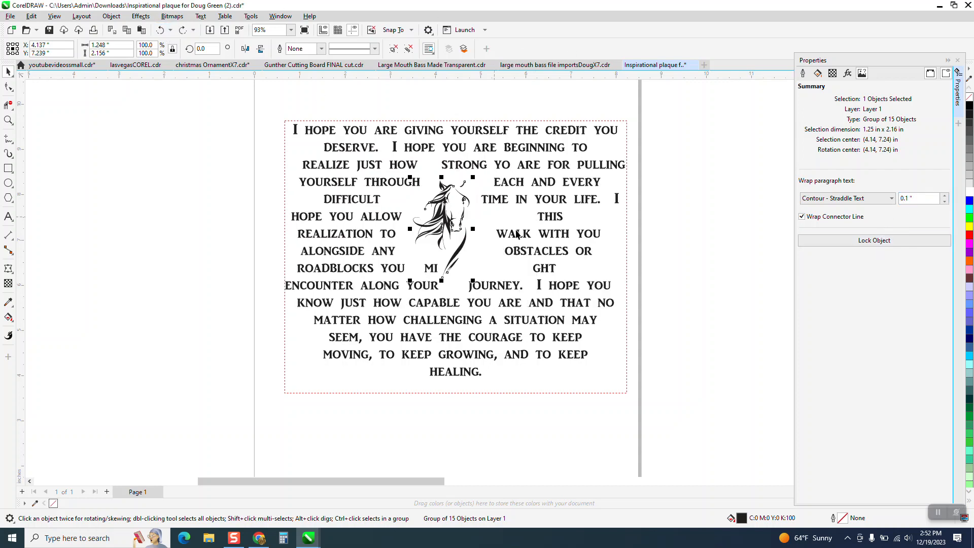
Narrow the paragraph text frame and lengthen it slightly, to about 6.81 by 6.08 in
left_click(687, 198)
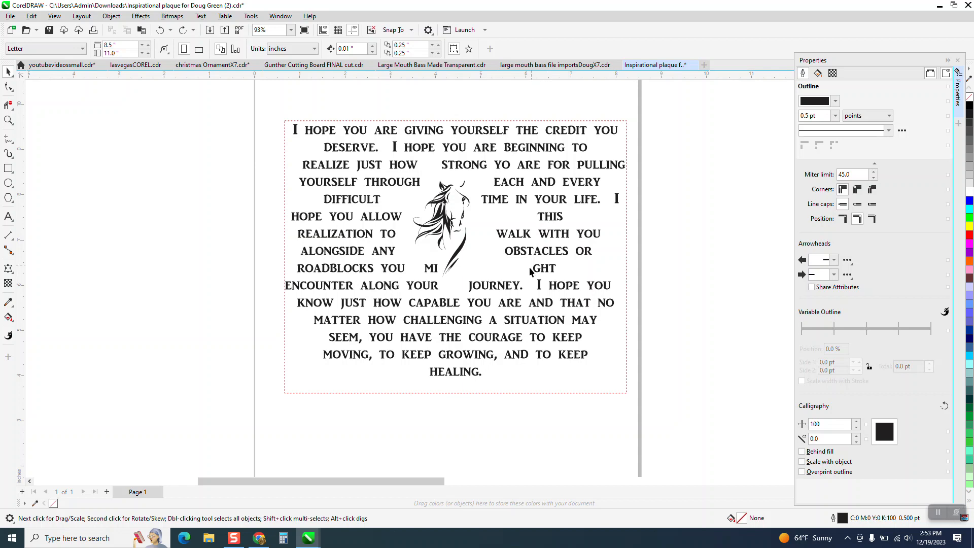
left_click(459, 393)
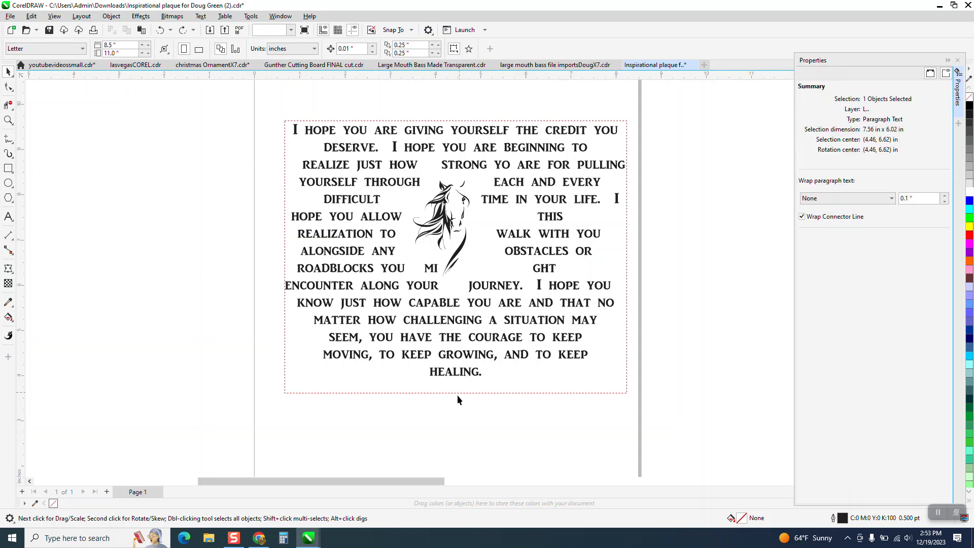
left_click(456, 375)
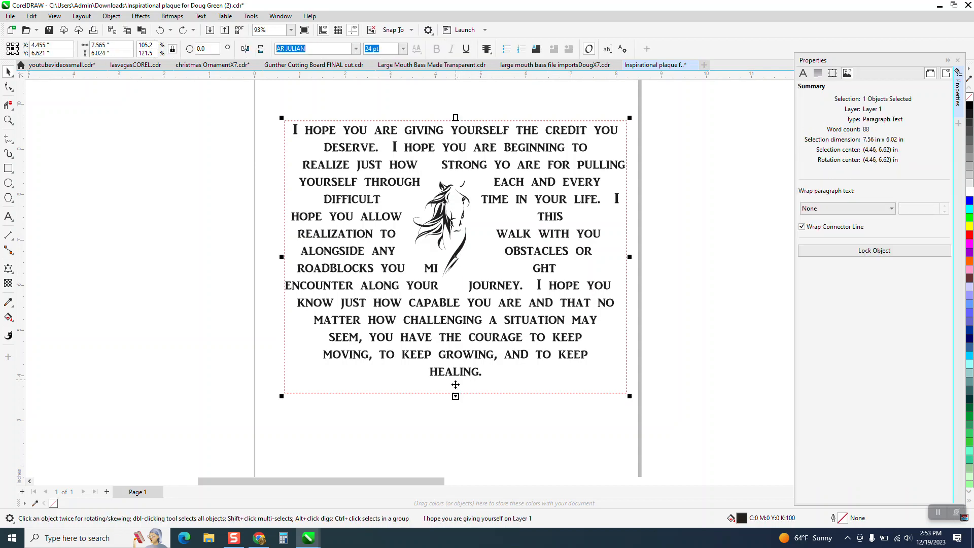
mouse_move(456, 396)
left_mouse_down()
mouse_move(455, 346)
mouse_move(455, 399)
left_mouse_up()
left_click_drag(631, 260, 595, 259)
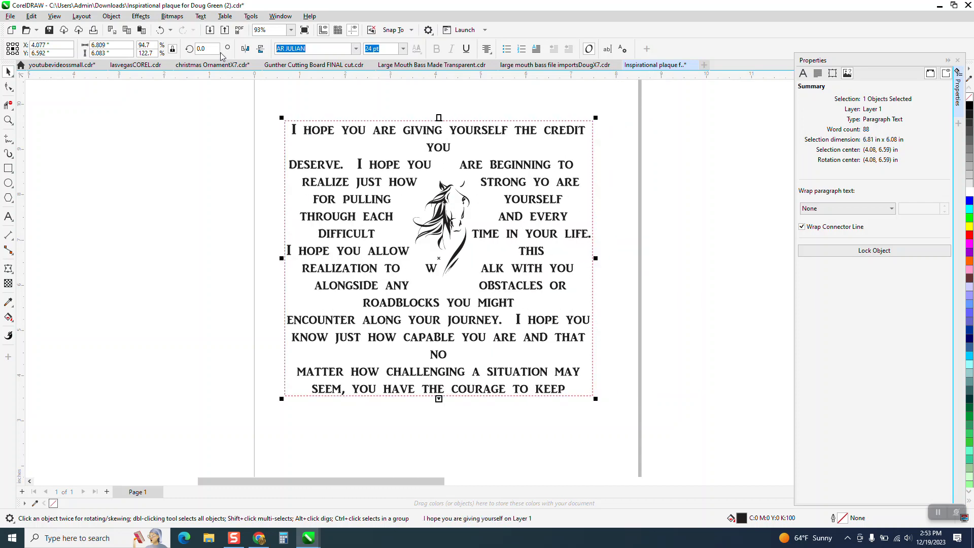
Undo the paragraph frame resizing, the horse's placement and grouping, and the deletion of its ellipse
left_click(160, 29)
left_click(160, 29)
left_click(160, 29)
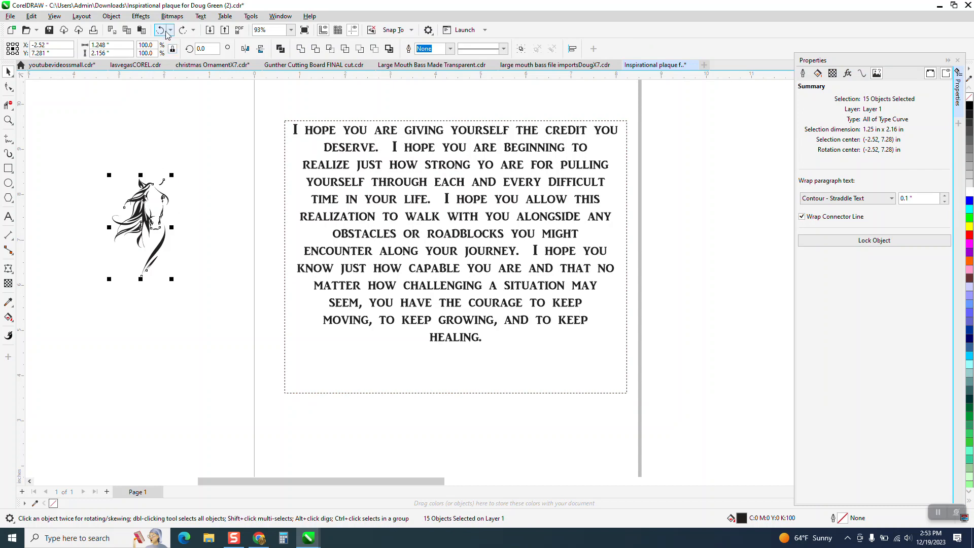
left_click(164, 31)
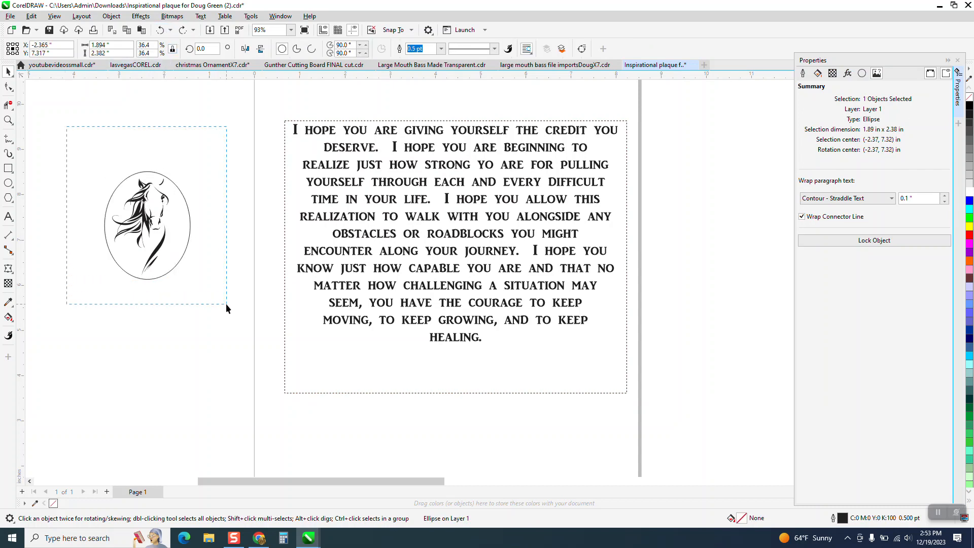
Group the horse with its ellipse, place it inside the paragraph at about X 4.20, Y 7.49 in, and deselect it
left_click_drag(227, 304, 226, 303)
key("ctrl+g")
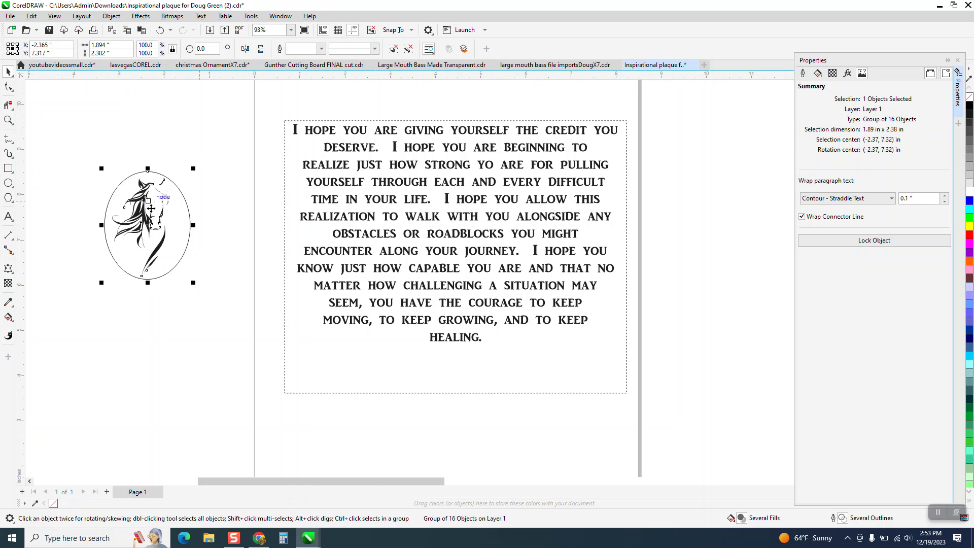
left_click_drag(152, 209, 444, 211)
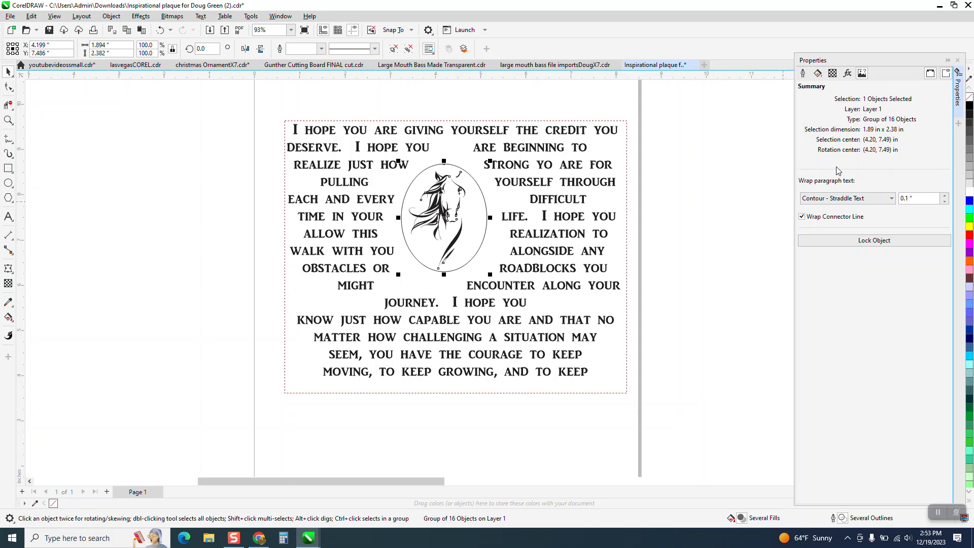
left_click(699, 193)
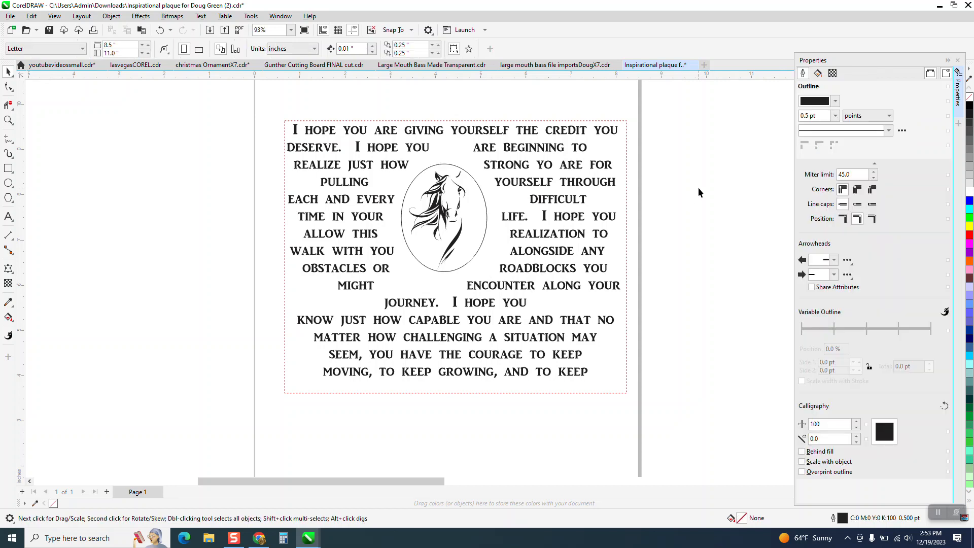